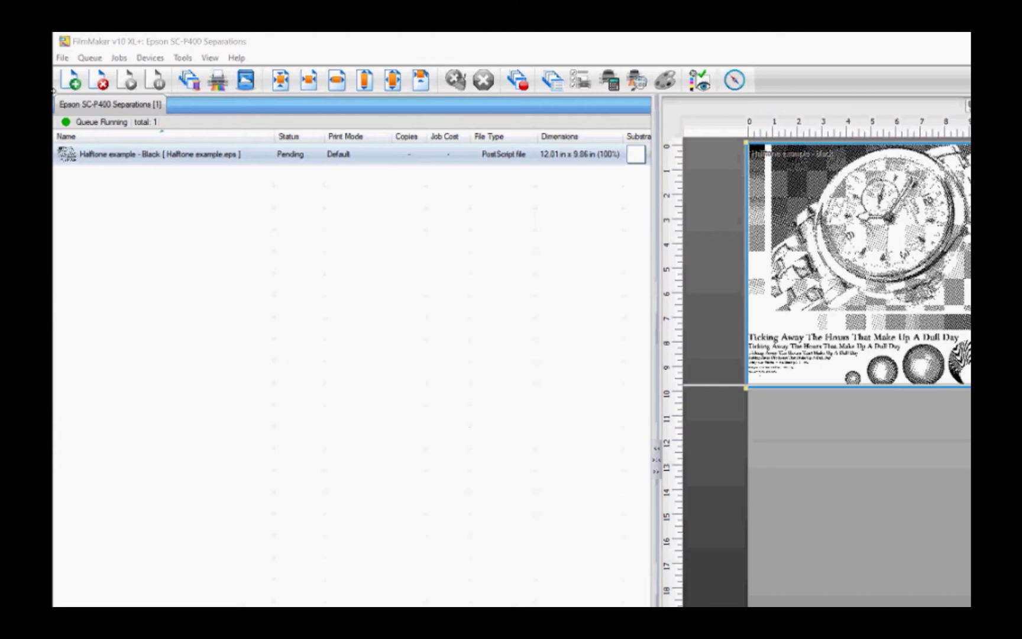
Open the queue properties and show the Color Layer halftone settings
{"action": "left_click", "coordinate": [92, 59]}
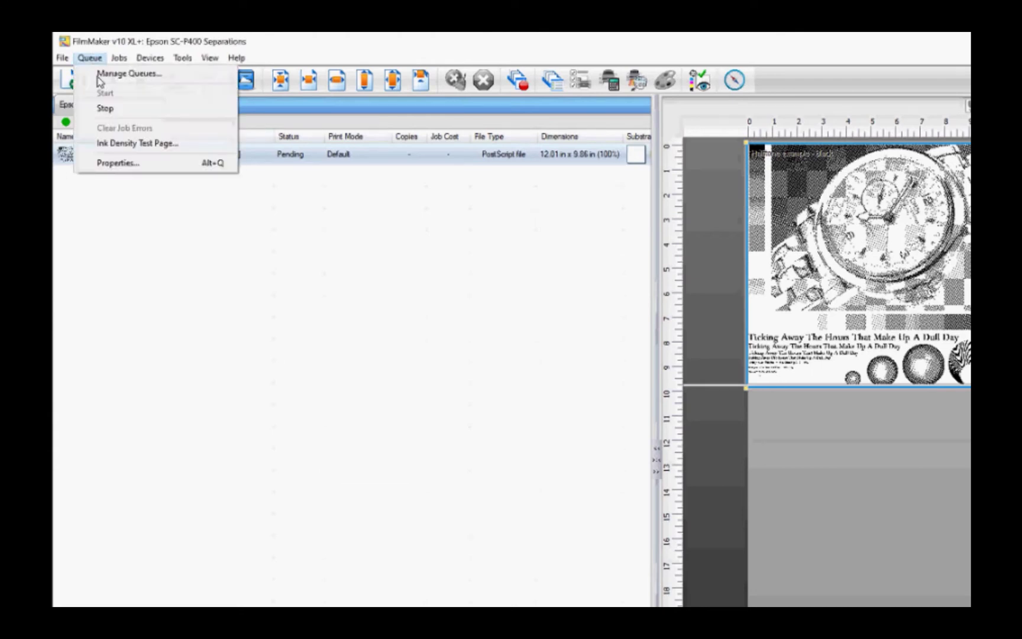
{"action": "left_click", "coordinate": [120, 164]}
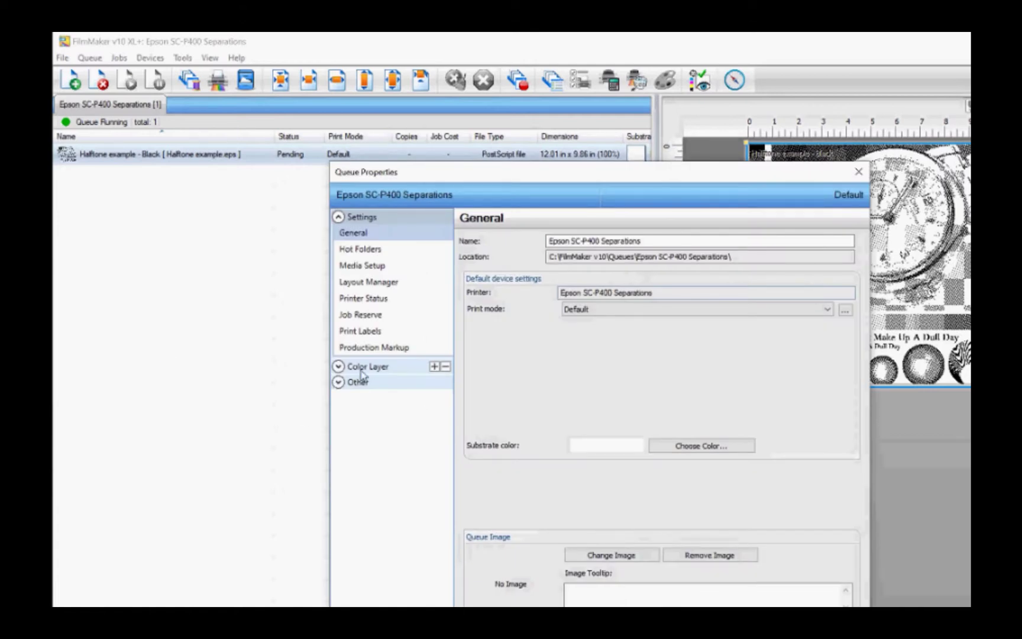
{"action": "left_click", "coordinate": [366, 365]}
{"action": "left_click", "coordinate": [360, 497]}
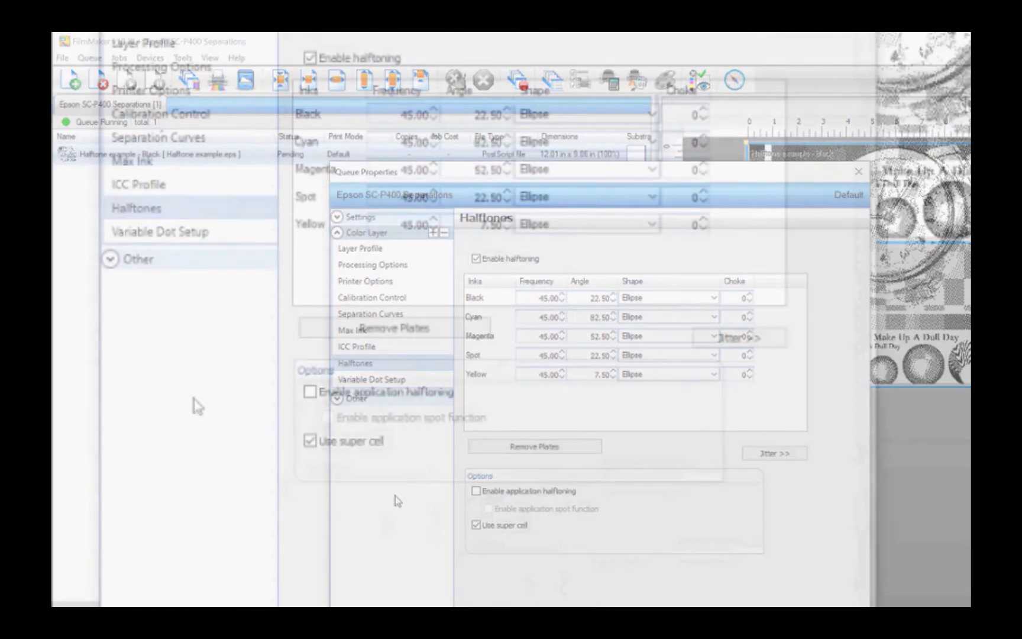
Try application halftoning with its spot function, then turn halftoning back off
{"action": "left_click", "coordinate": [310, 393]}
{"action": "left_click", "coordinate": [328, 418]}
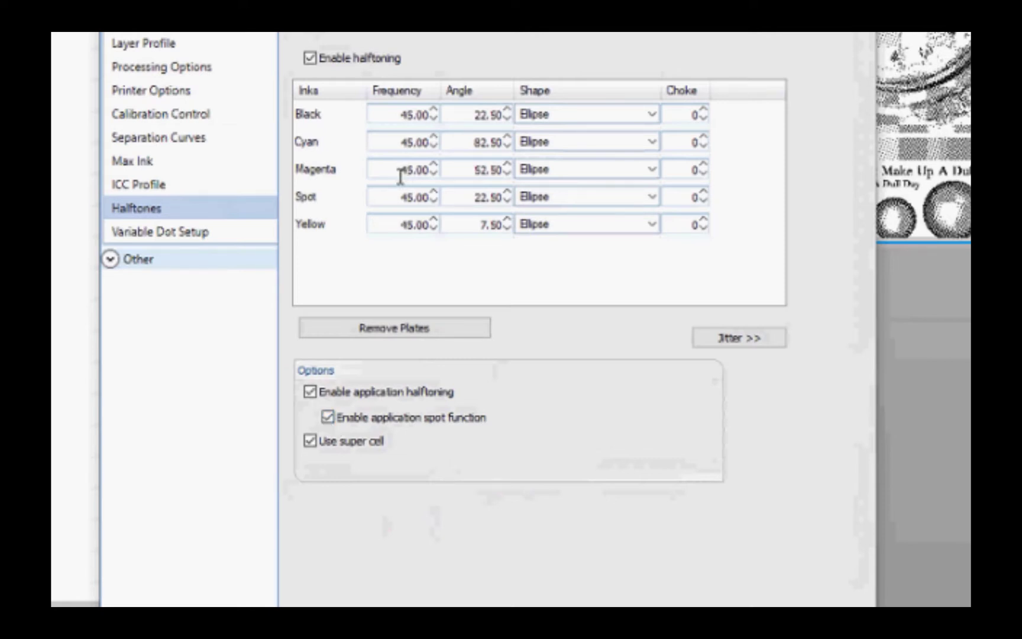
{"action": "left_click", "coordinate": [312, 394]}
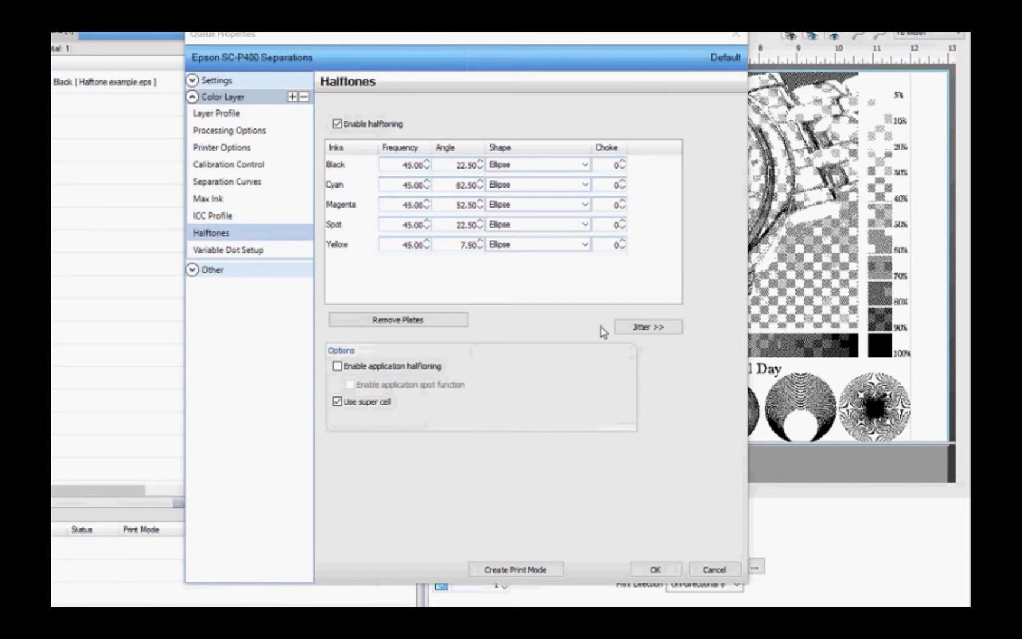
Confirm the queue properties and RIP the Halftone example job without printing
{"action": "left_click", "coordinate": [655, 569]}
{"action": "right_click", "coordinate": [130, 155]}
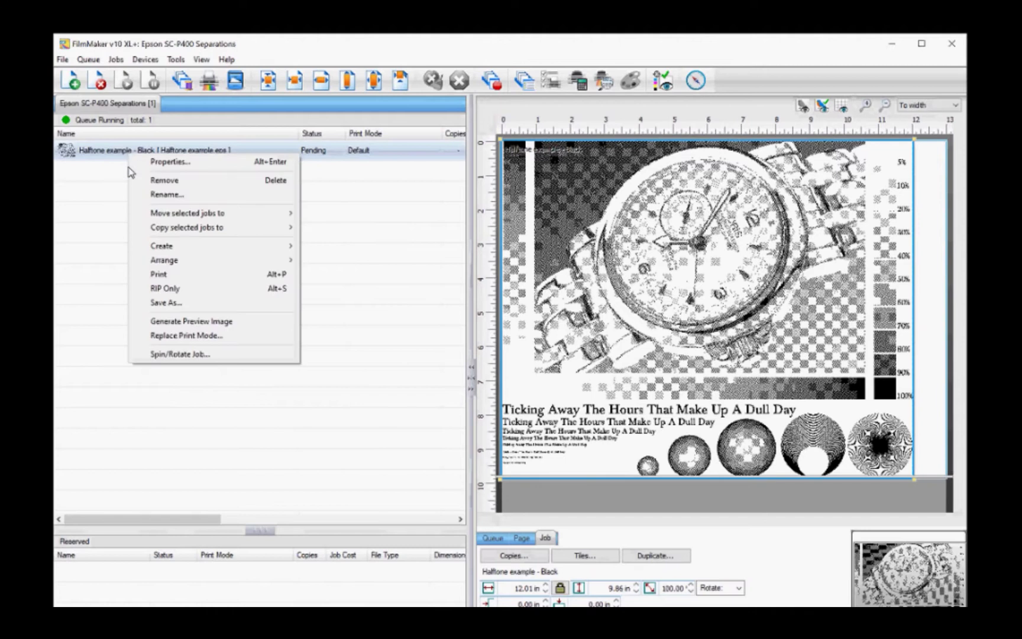
{"action": "left_click", "coordinate": [175, 289]}
View the ripped job's raw data and zoom into the halftone image
{"action": "right_click", "coordinate": [160, 152]}
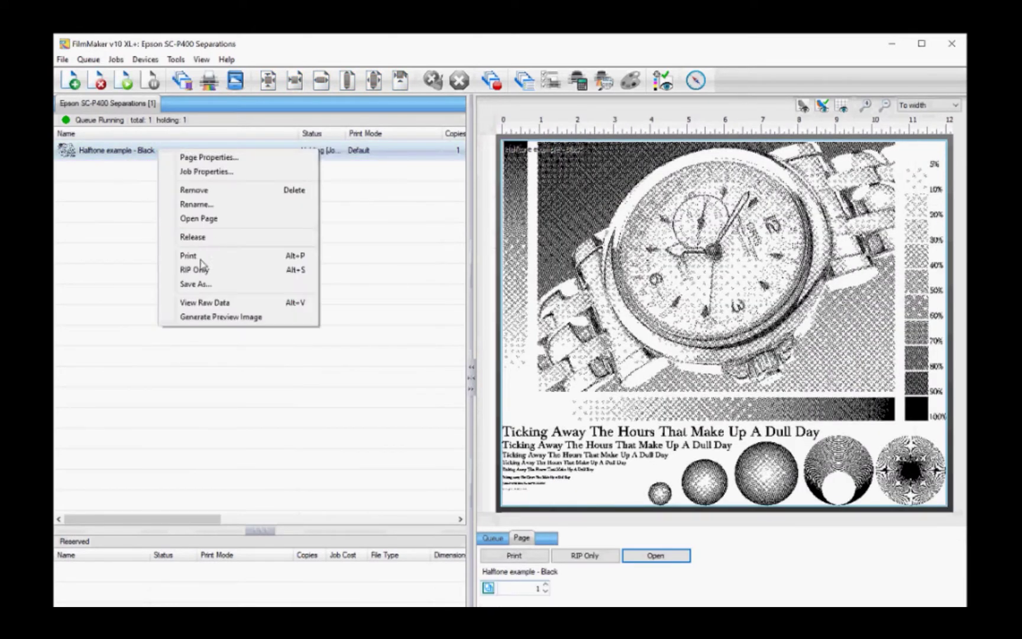
{"action": "left_click", "coordinate": [220, 303]}
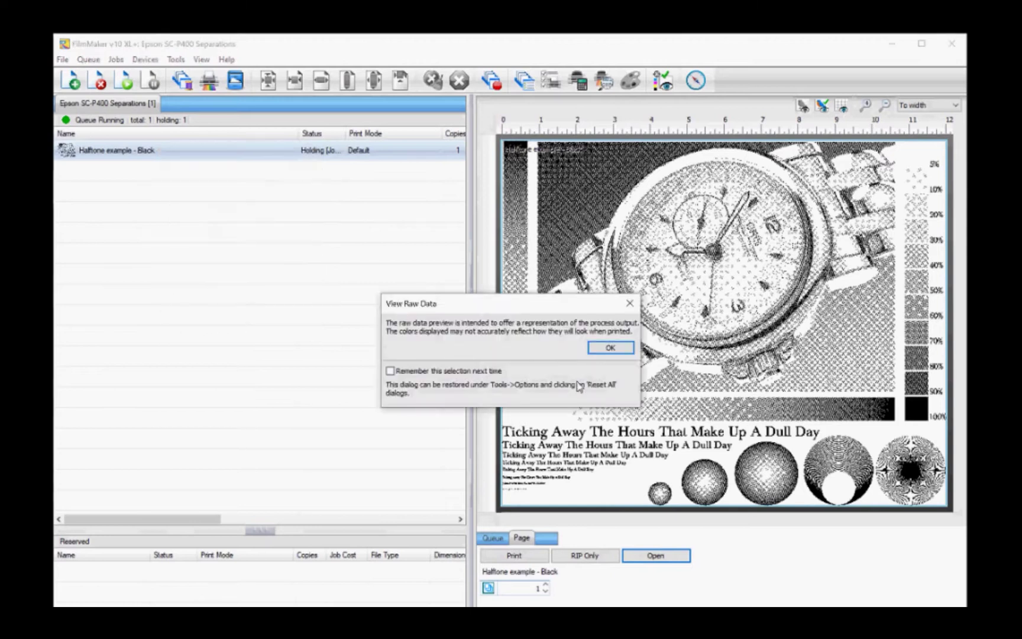
{"action": "left_click", "coordinate": [608, 349]}
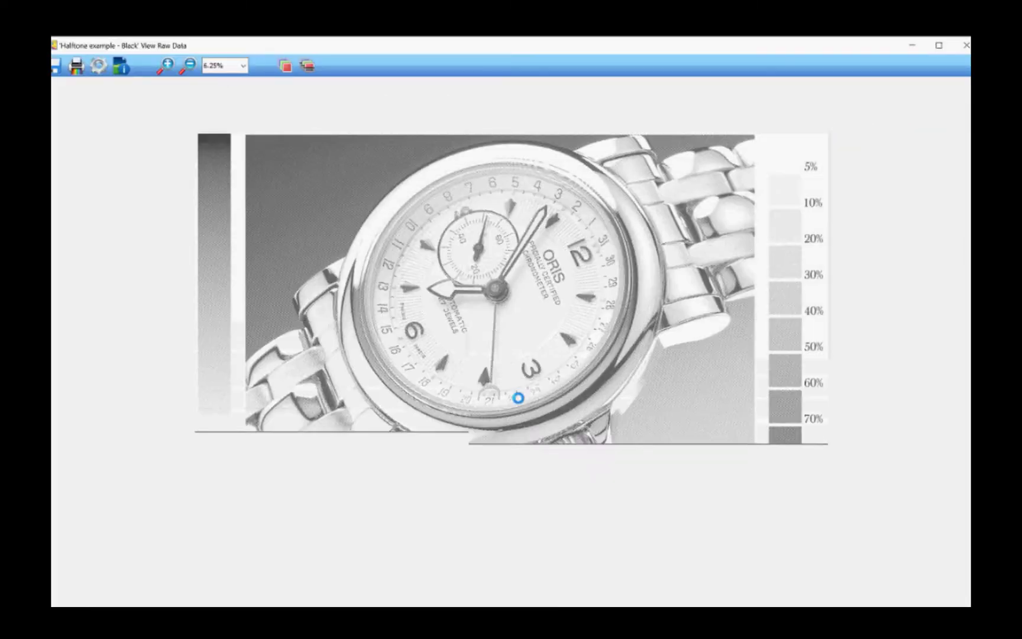
{"action": "left_click", "coordinate": [167, 66]}
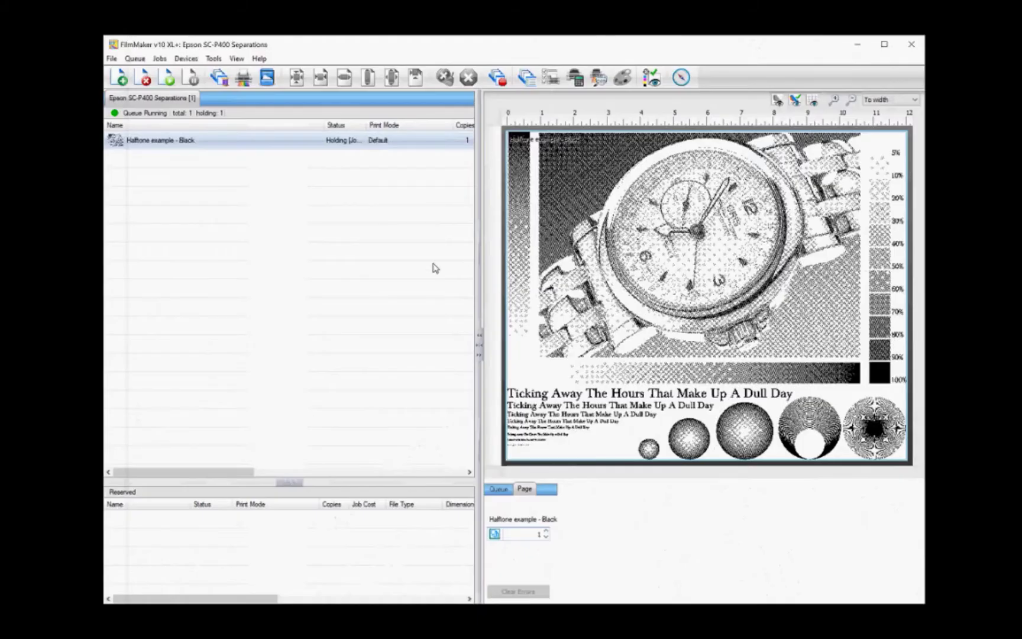
Reopen the held Halftone example job and bring up its properties
{"action": "left_click", "coordinate": [150, 144]}
{"action": "left_click", "coordinate": [647, 505]}
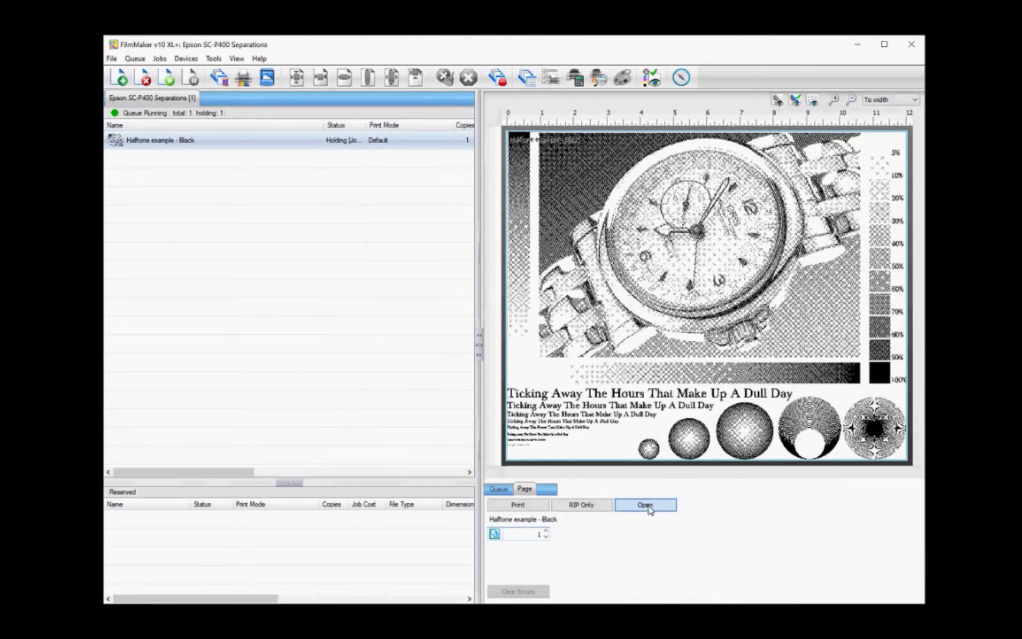
{"action": "left_click", "coordinate": [159, 142]}
{"action": "right_click", "coordinate": [160, 147]}
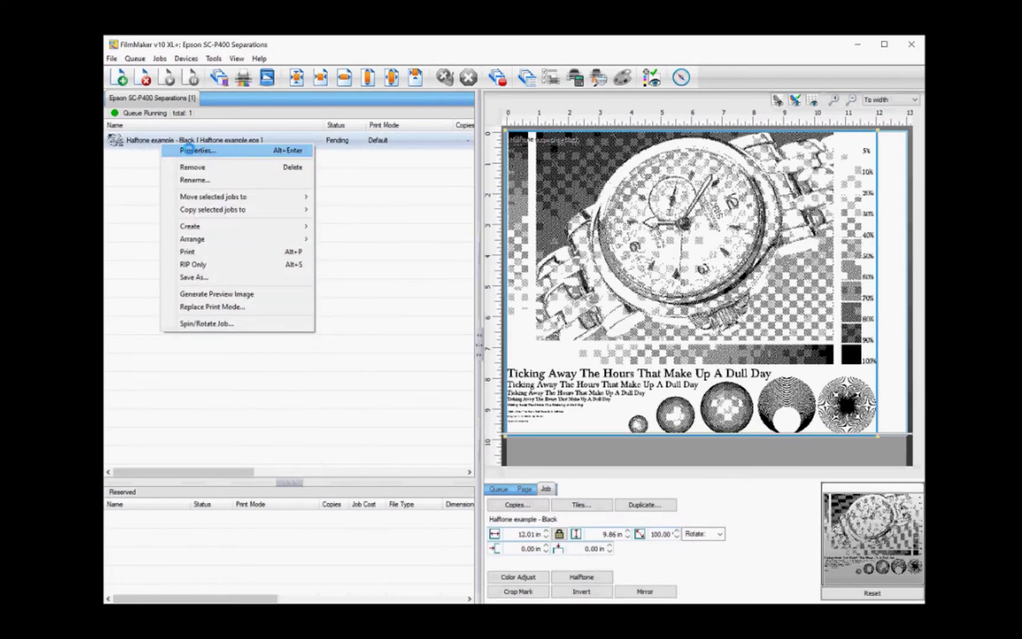
{"action": "left_click", "coordinate": [188, 151]}
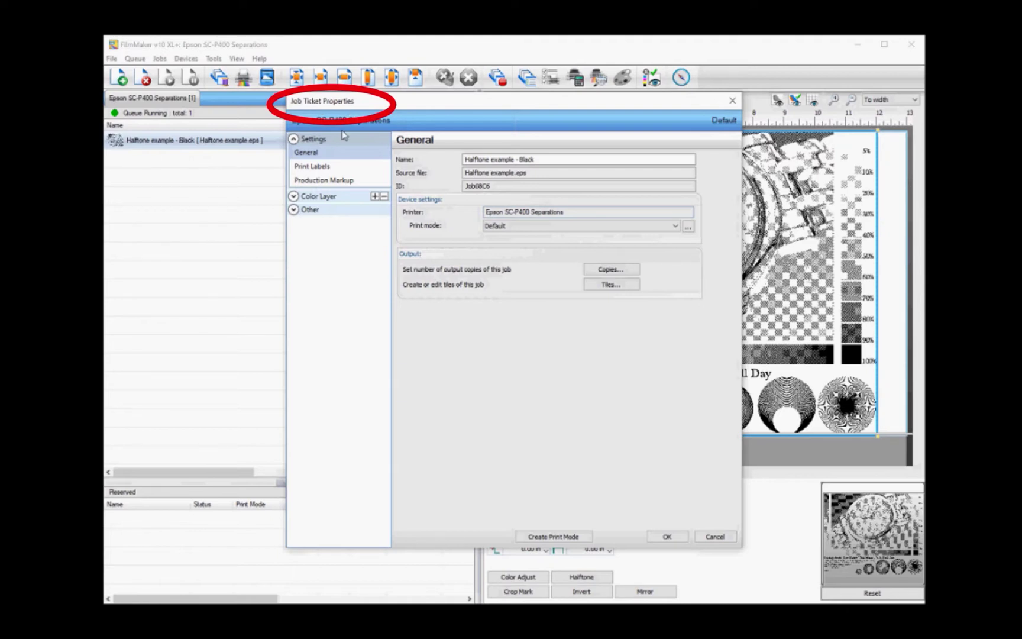
Change the Black ink halftone dot shape from Ellipse to Round
{"action": "left_click", "coordinate": [326, 197]}
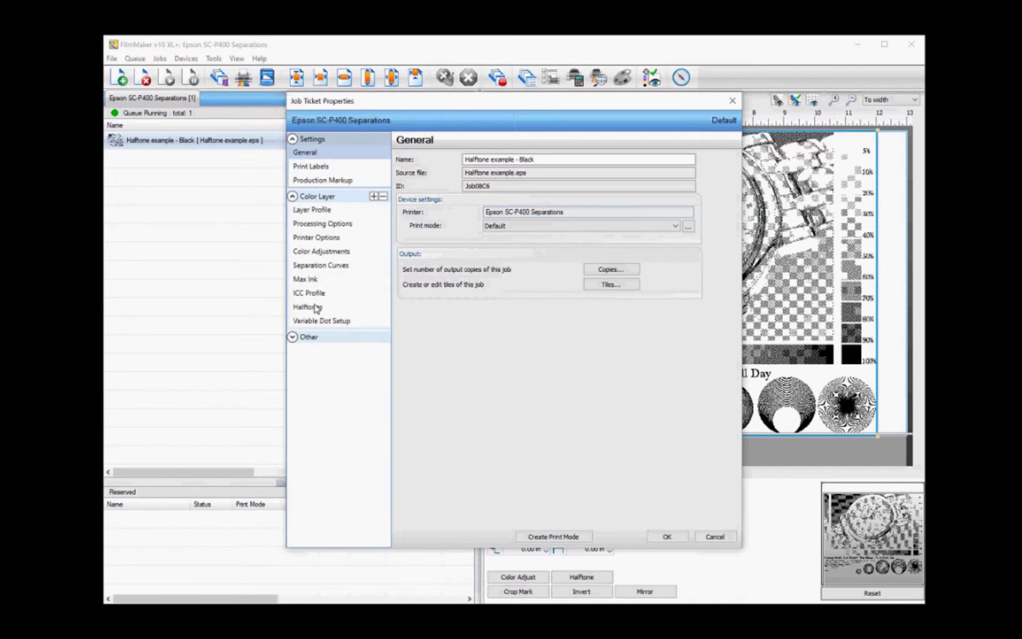
{"action": "left_click", "coordinate": [316, 307]}
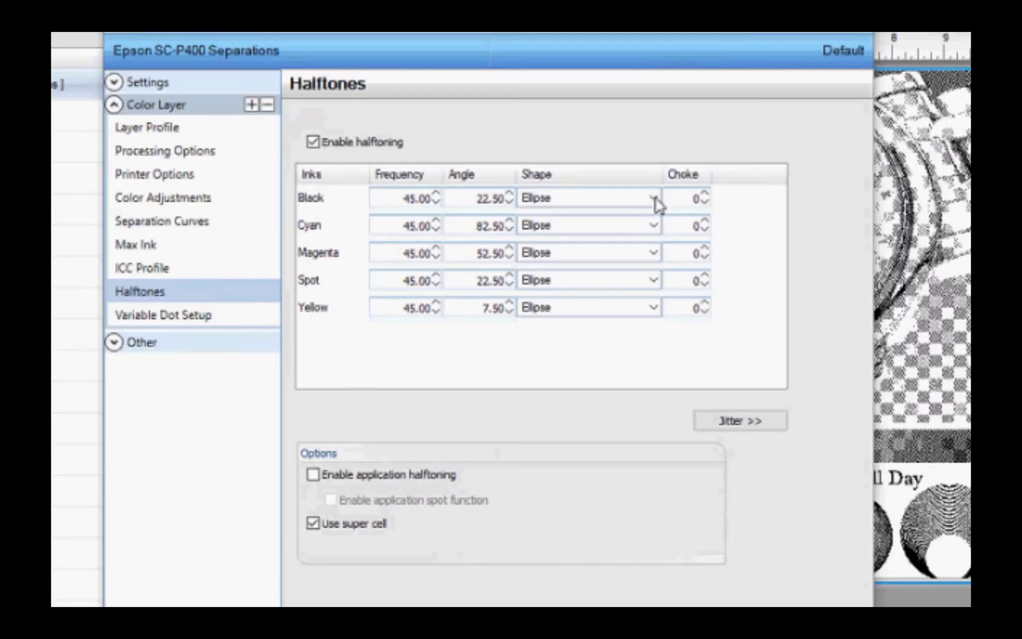
{"action": "left_click", "coordinate": [654, 200]}
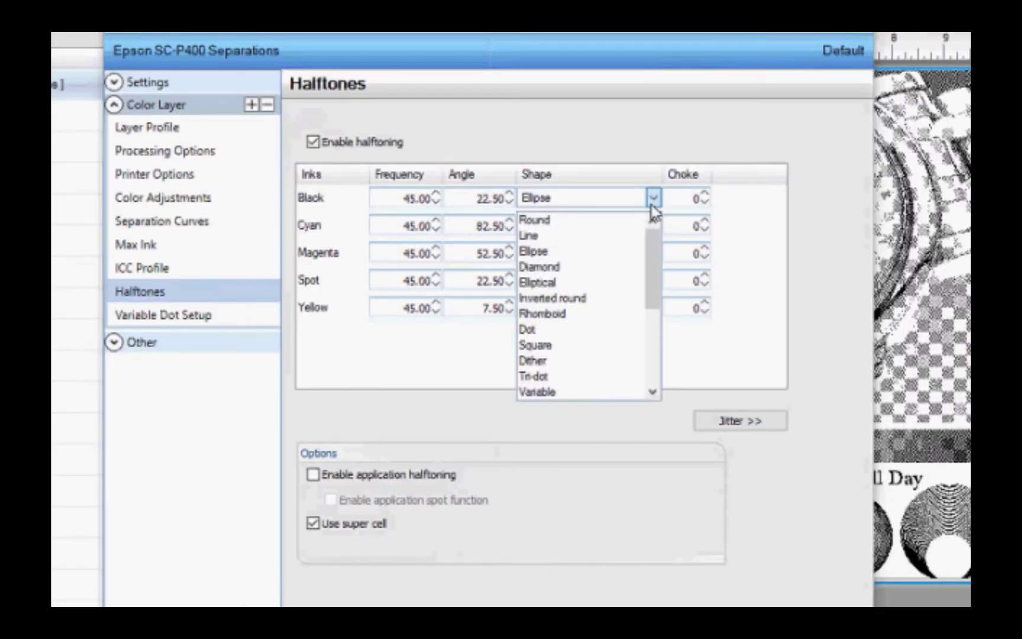
{"action": "left_click", "coordinate": [539, 224]}
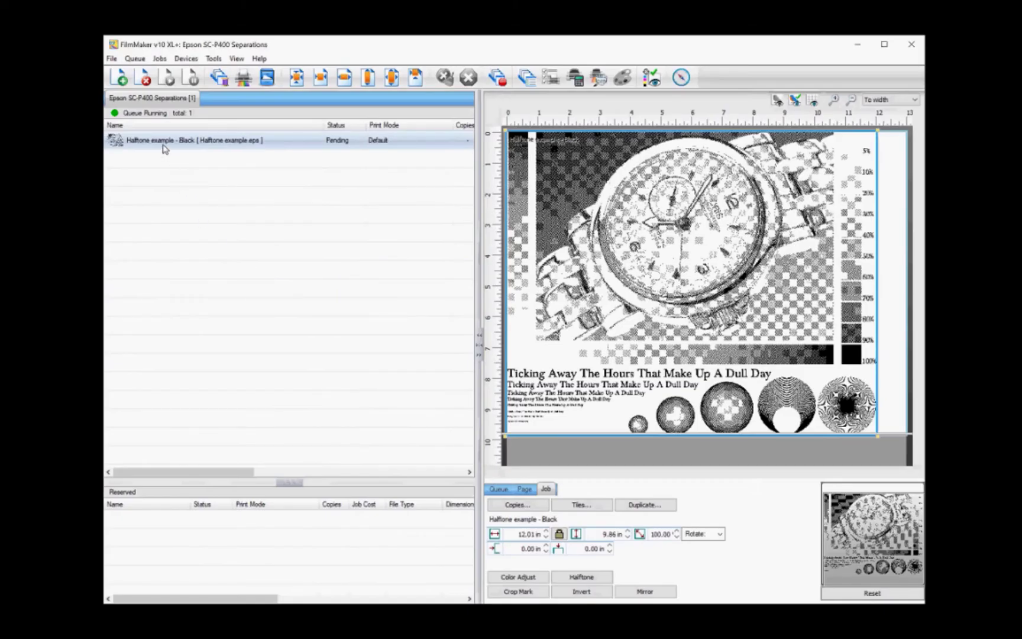
RIP the job with Round dots and preview its raw data
{"action": "right_click", "coordinate": [163, 143]}
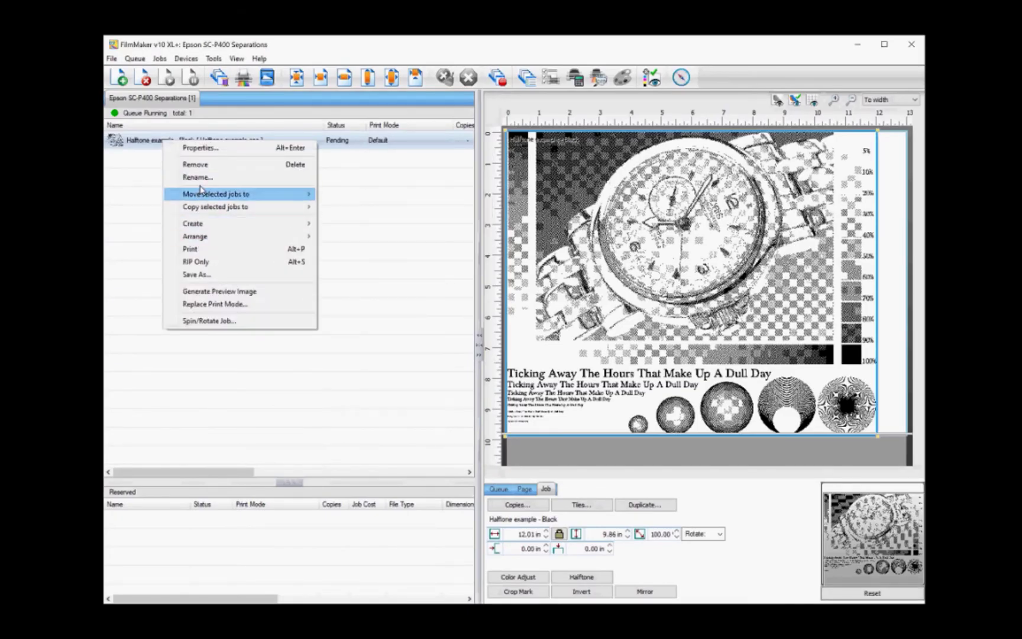
{"action": "left_click", "coordinate": [200, 262]}
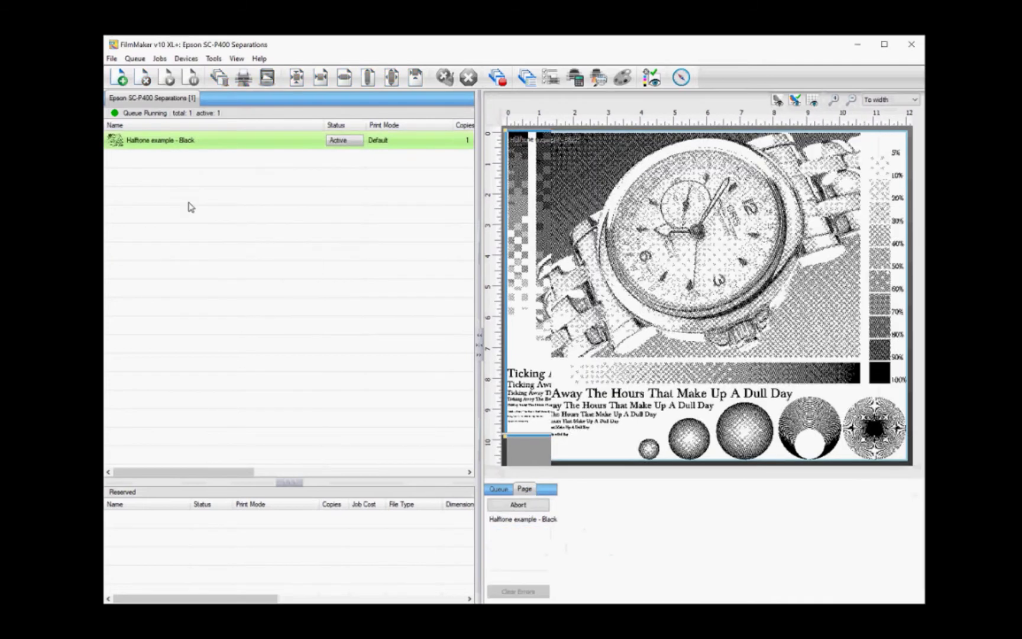
{"action": "right_click", "coordinate": [182, 146]}
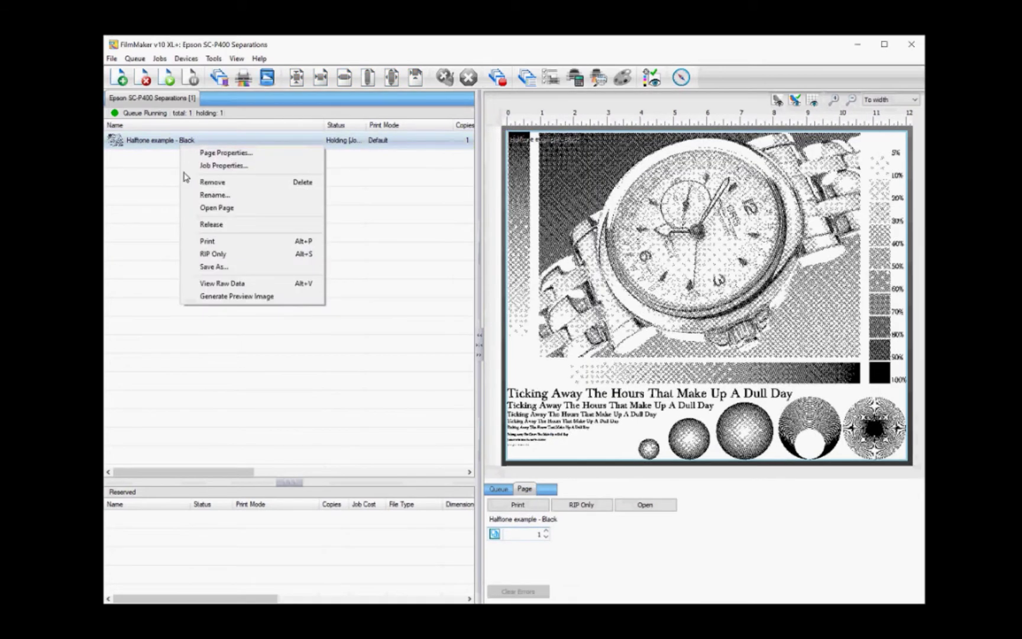
{"action": "left_click", "coordinate": [212, 284]}
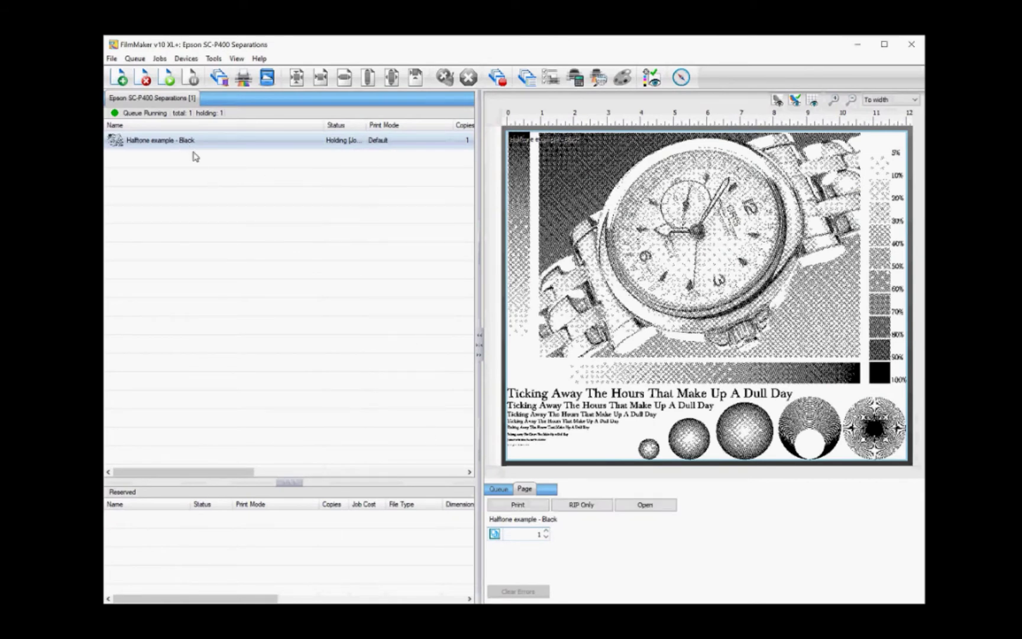
Reopen the job's Halftones settings and select Black frequency 45 for replacement with 20
{"action": "left_click", "coordinate": [653, 507]}
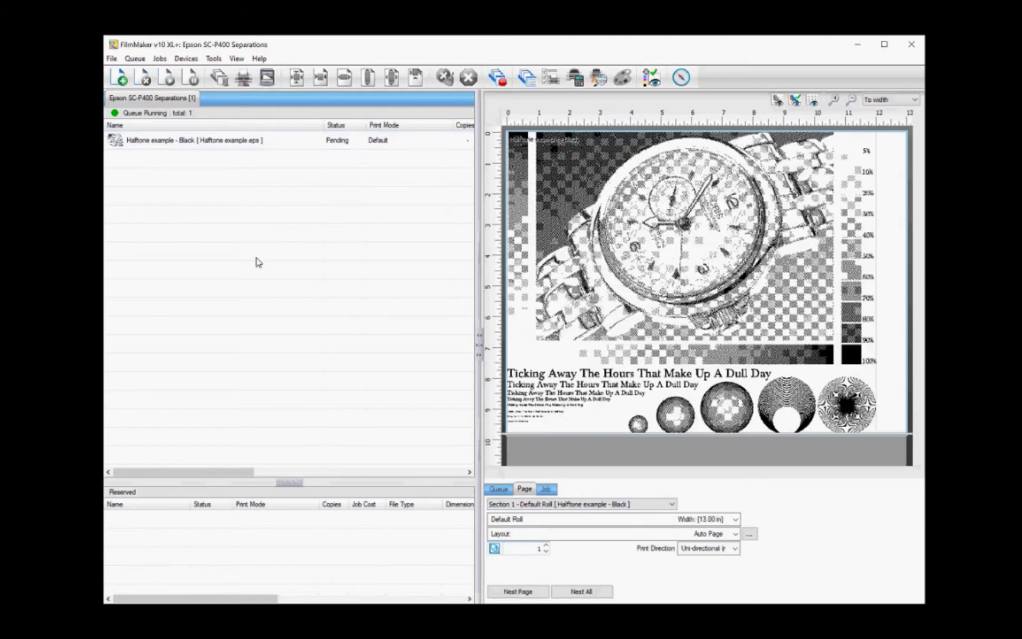
{"action": "right_click", "coordinate": [183, 143]}
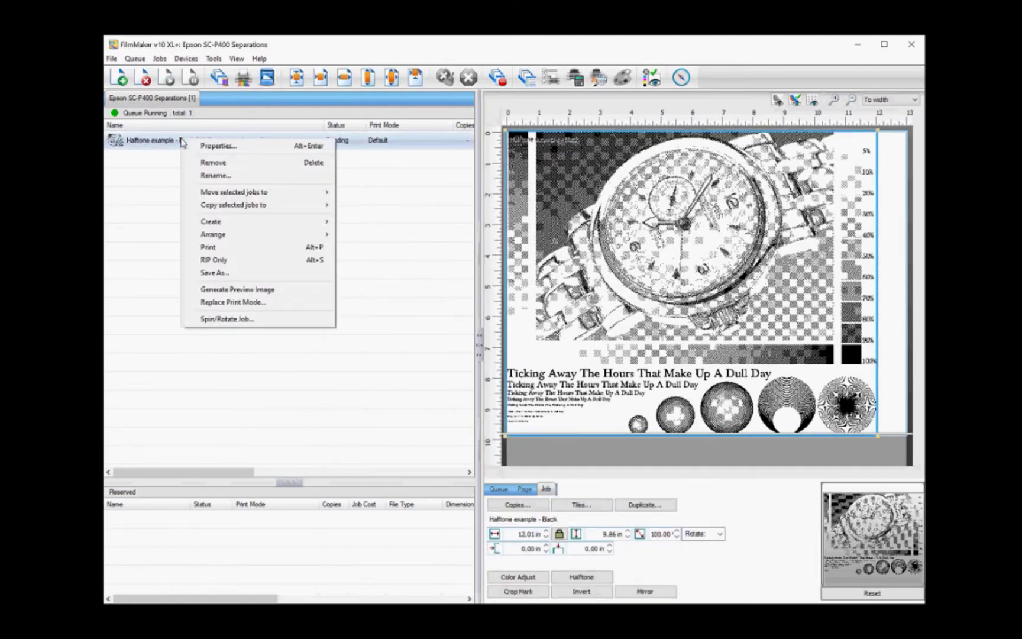
{"action": "key", "text": "Escape"}
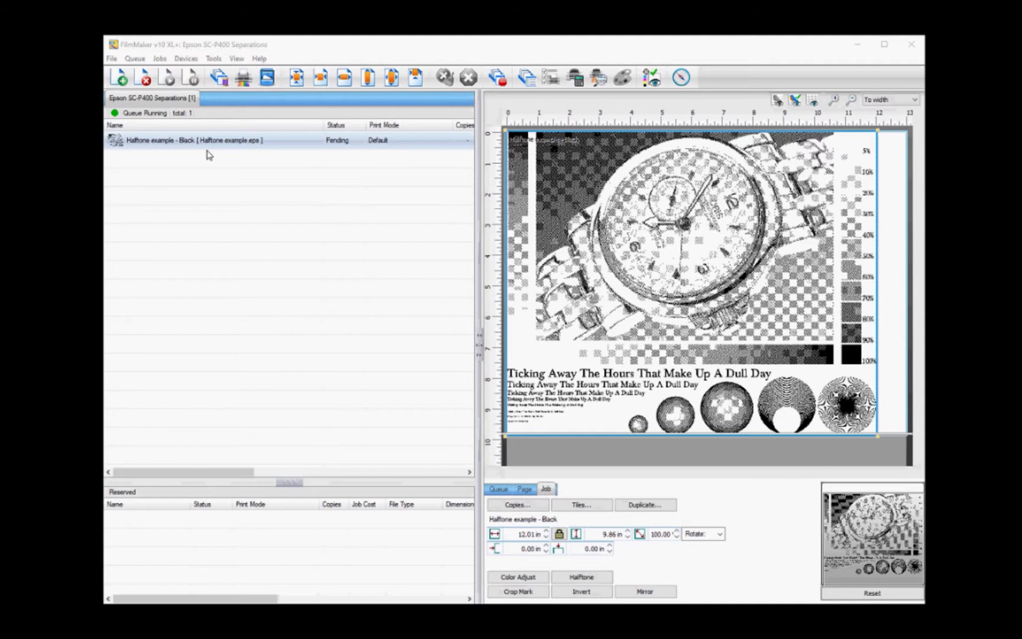
{"action": "left_click", "coordinate": [307, 200]}
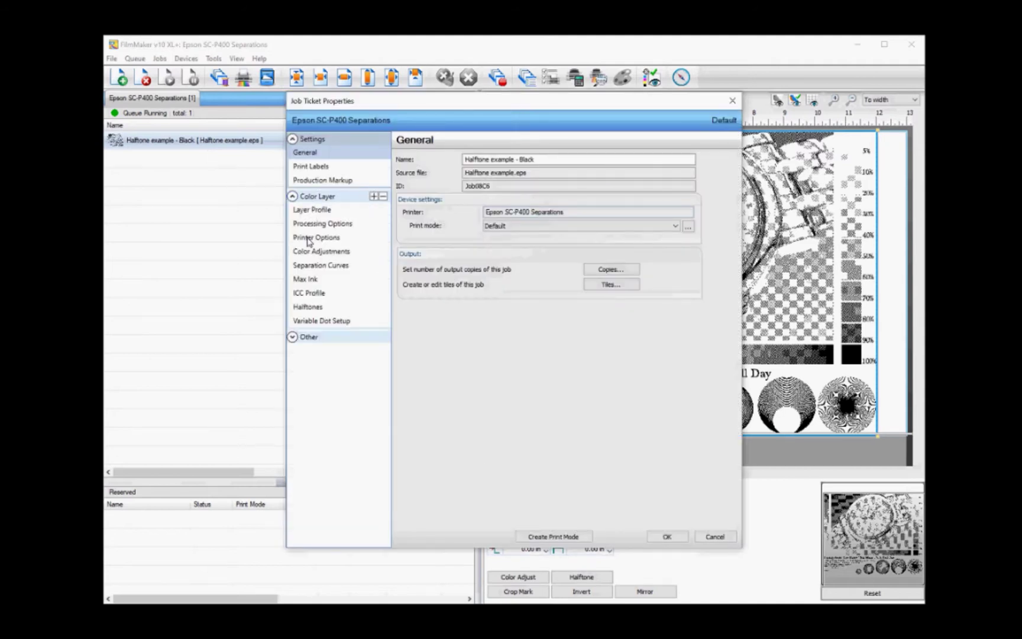
{"action": "left_click", "coordinate": [310, 306]}
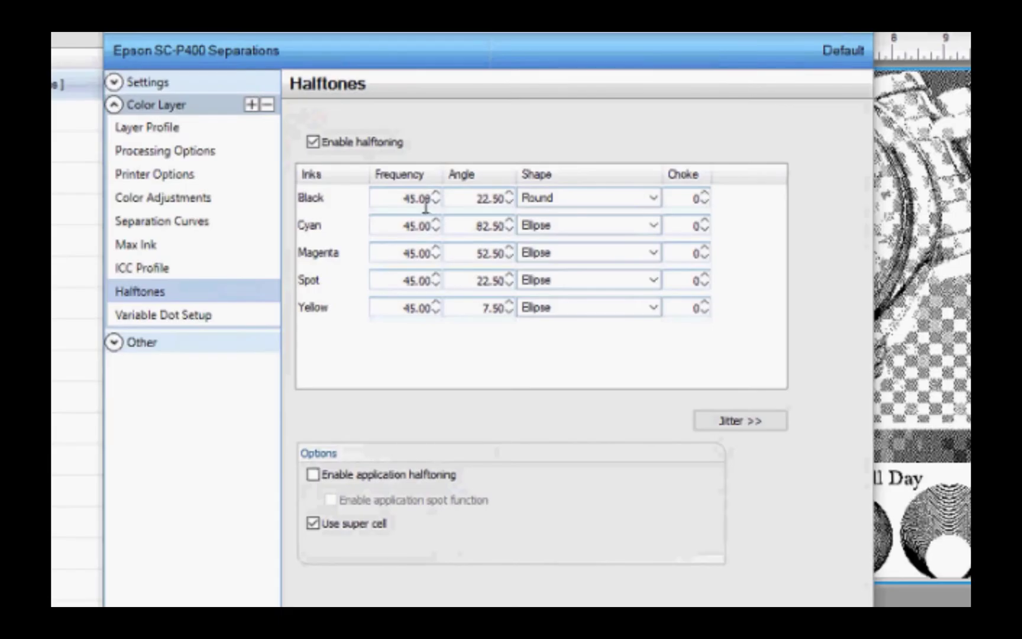
{"action": "left_click_drag", "start_coordinate": [414, 198], "coordinate": [391, 197]}
{"action": "type", "text": "20"}
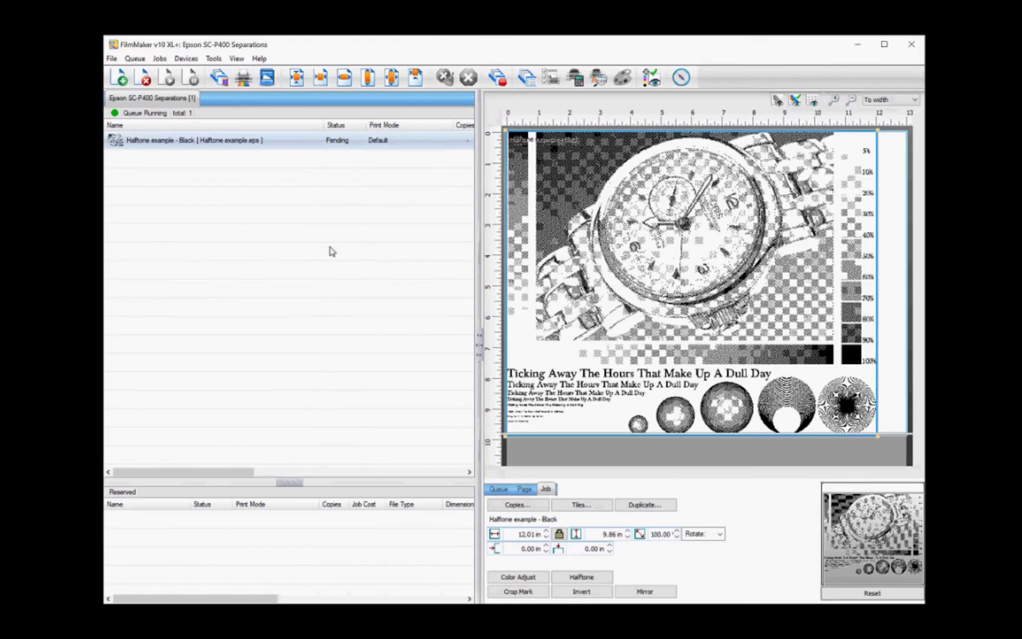
RIP the job at frequency 20 and view its raw data
{"action": "right_click", "coordinate": [211, 142]}
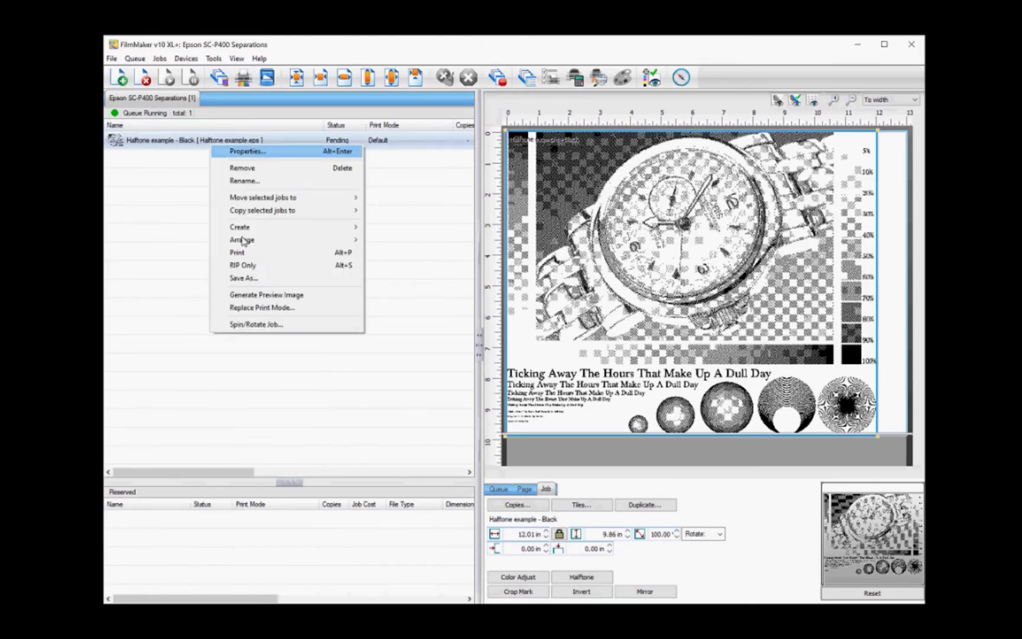
{"action": "left_click", "coordinate": [240, 264]}
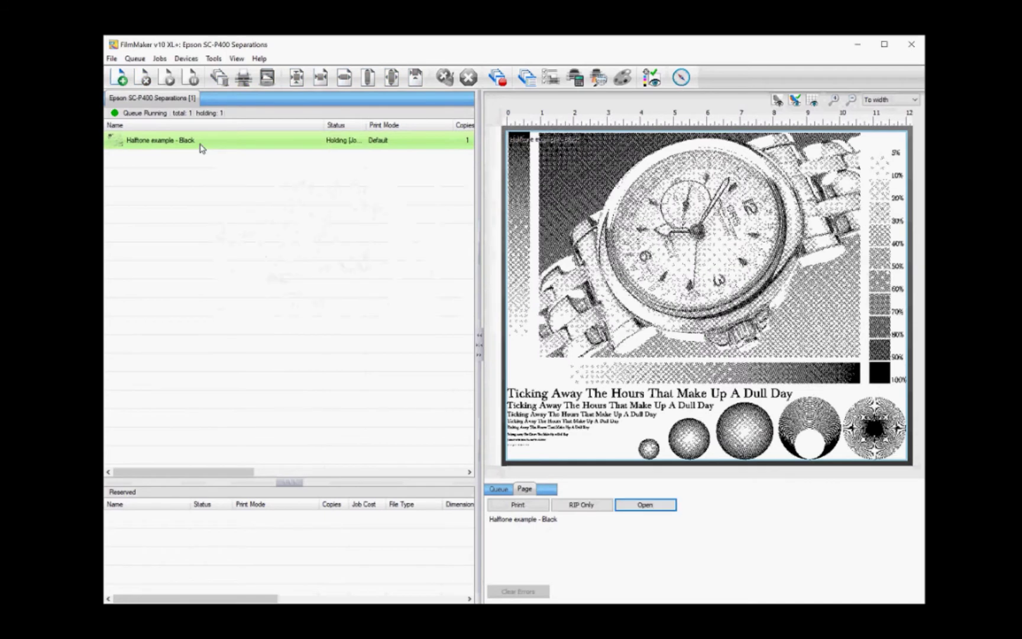
{"action": "right_click", "coordinate": [202, 144]}
{"action": "left_click", "coordinate": [252, 282]}
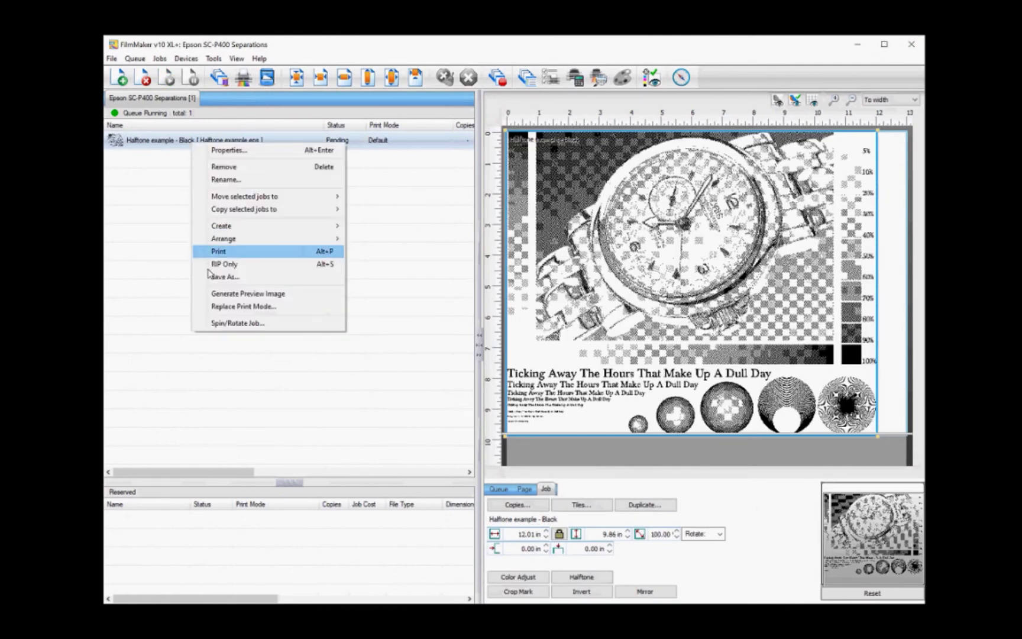
RIP the job a second time and view the refreshed raw data
{"action": "left_click", "coordinate": [241, 265]}
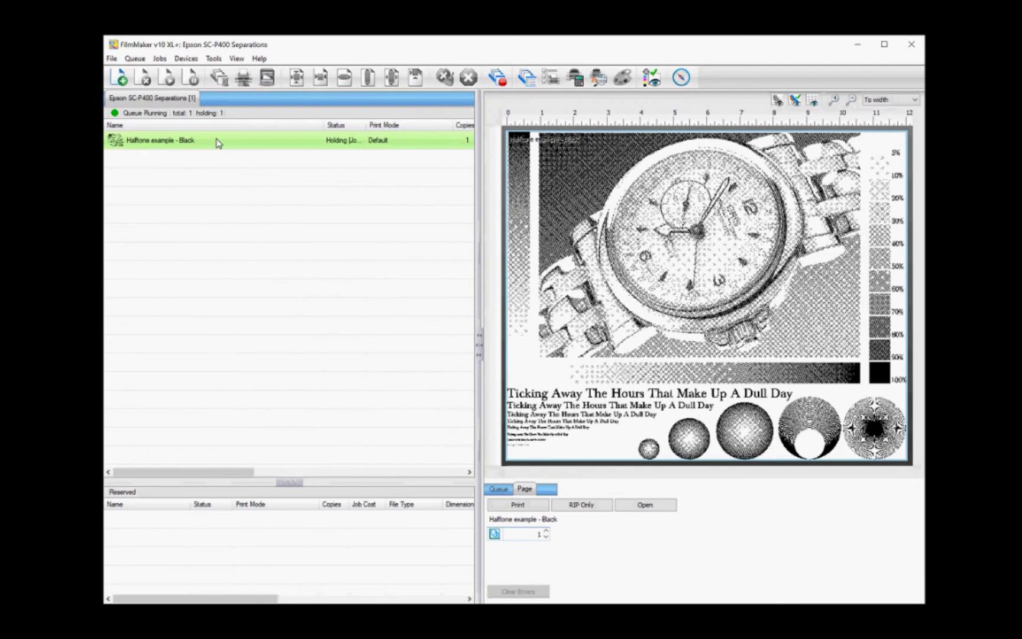
{"action": "right_click", "coordinate": [218, 143]}
{"action": "left_click", "coordinate": [264, 277]}
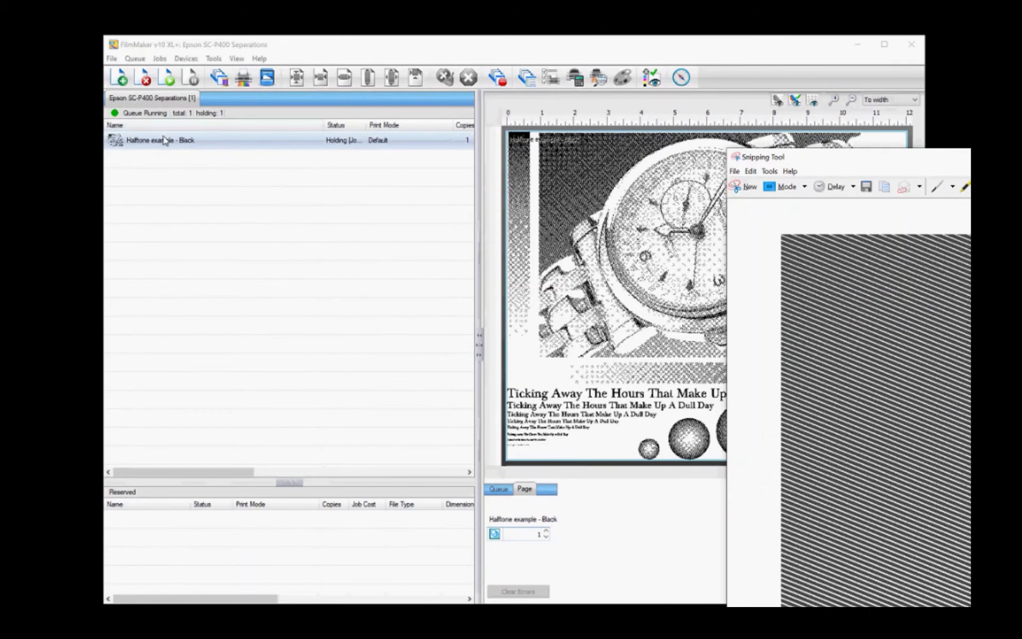
Reopen the held Halftone example job and bring up its properties
{"action": "left_click", "coordinate": [163, 144]}
{"action": "left_click", "coordinate": [646, 506]}
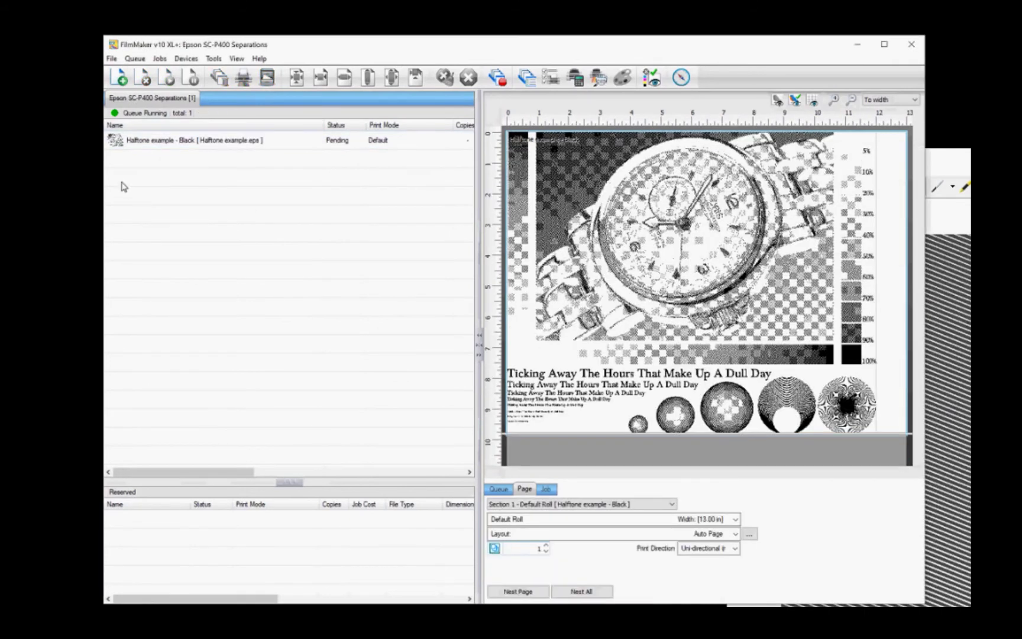
{"action": "right_click", "coordinate": [141, 146]}
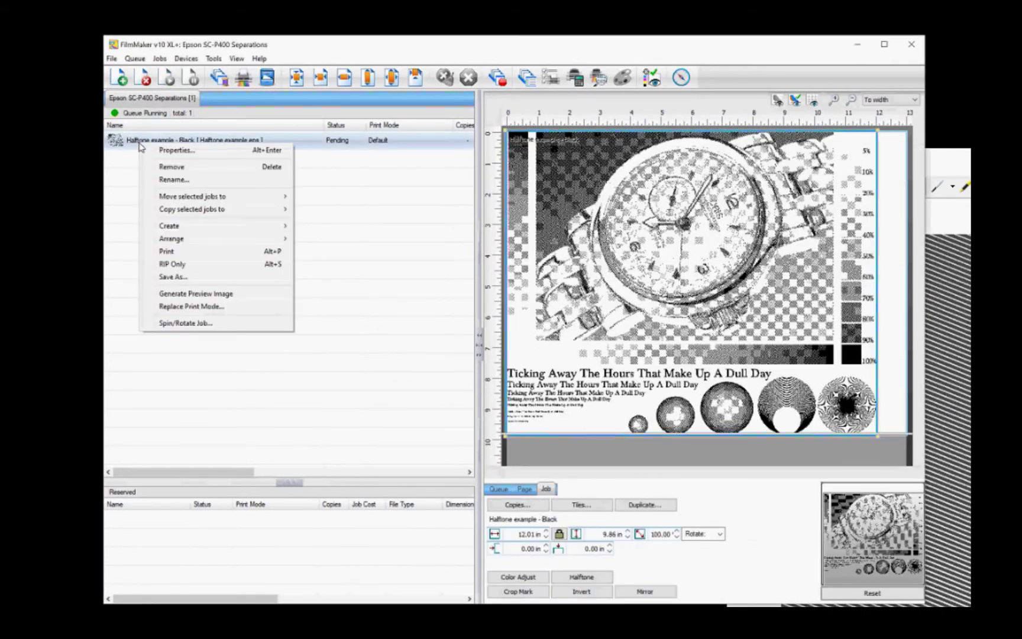
{"action": "left_click", "coordinate": [171, 165]}
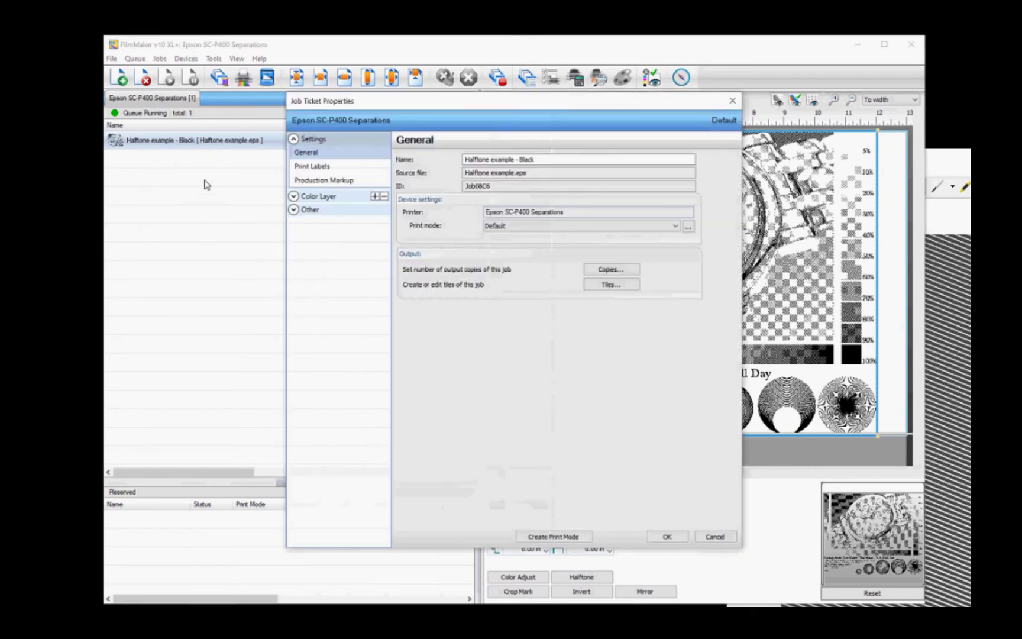
Change the Black ink halftone angle from 22.5 to 50
{"action": "left_click", "coordinate": [292, 195]}
{"action": "left_click", "coordinate": [311, 308]}
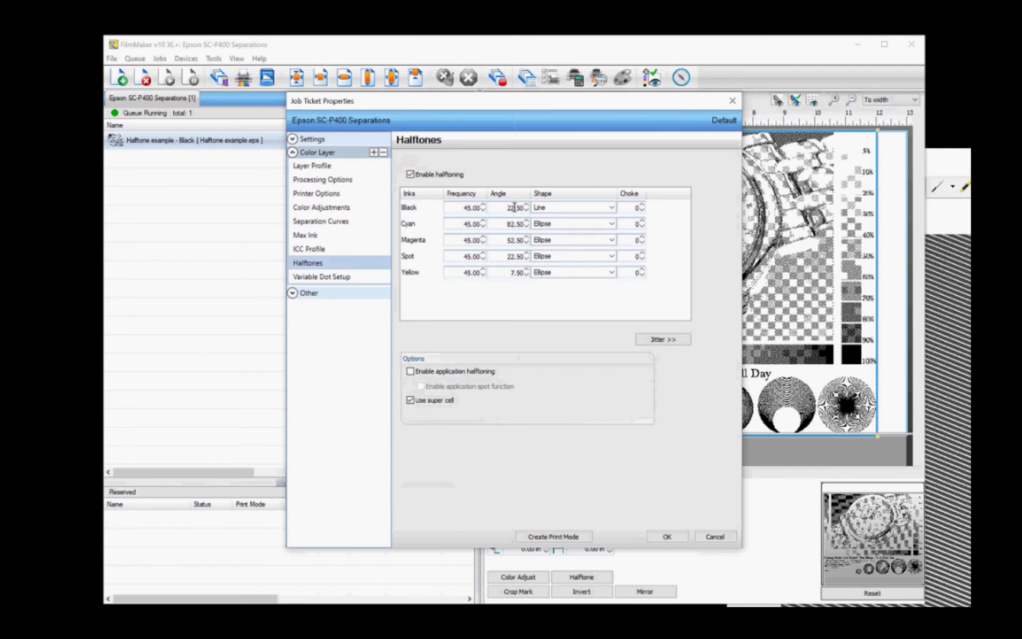
{"action": "left_click_drag", "start_coordinate": [513, 208], "coordinate": [495, 205]}
{"action": "key", "text": "Delete"}
Apply the 50° Black angle and RIP the Halftone example job again
{"action": "left_click", "coordinate": [668, 537]}
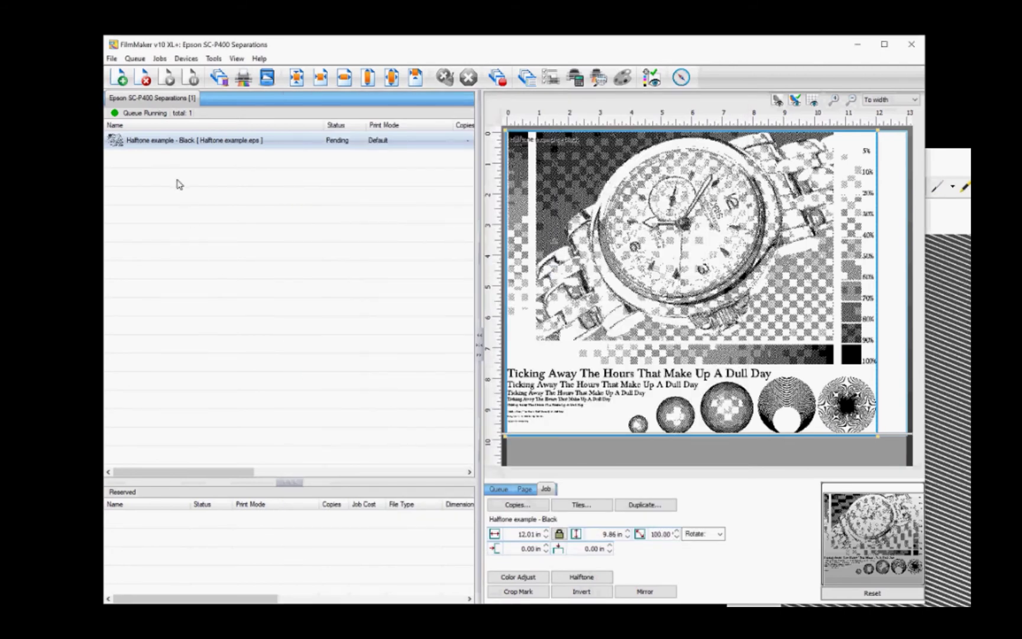
{"action": "right_click", "coordinate": [177, 149]}
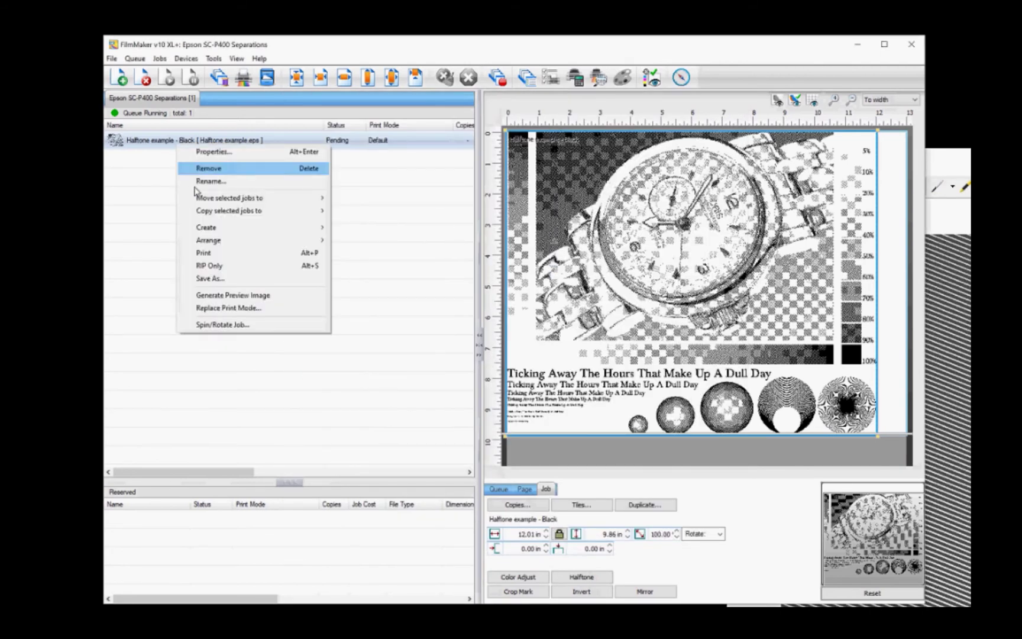
{"action": "left_click", "coordinate": [216, 265]}
{"action": "right_click", "coordinate": [189, 148]}
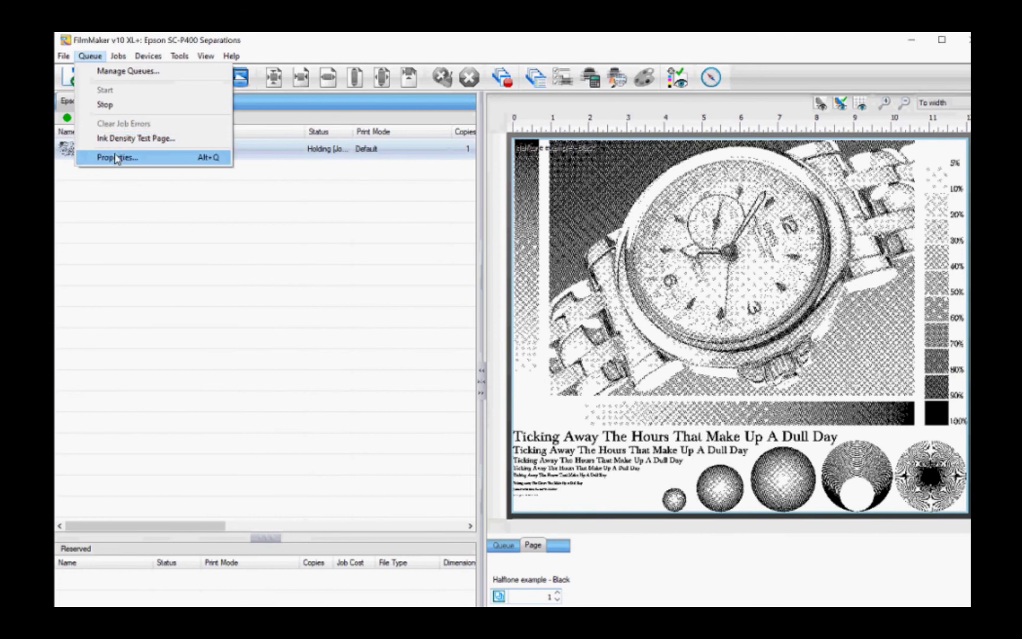
Open the Epson SC-P400 Separations queue properties at its halftone settings
{"action": "left_click", "coordinate": [112, 155]}
{"action": "left_click", "coordinate": [220, 268]}
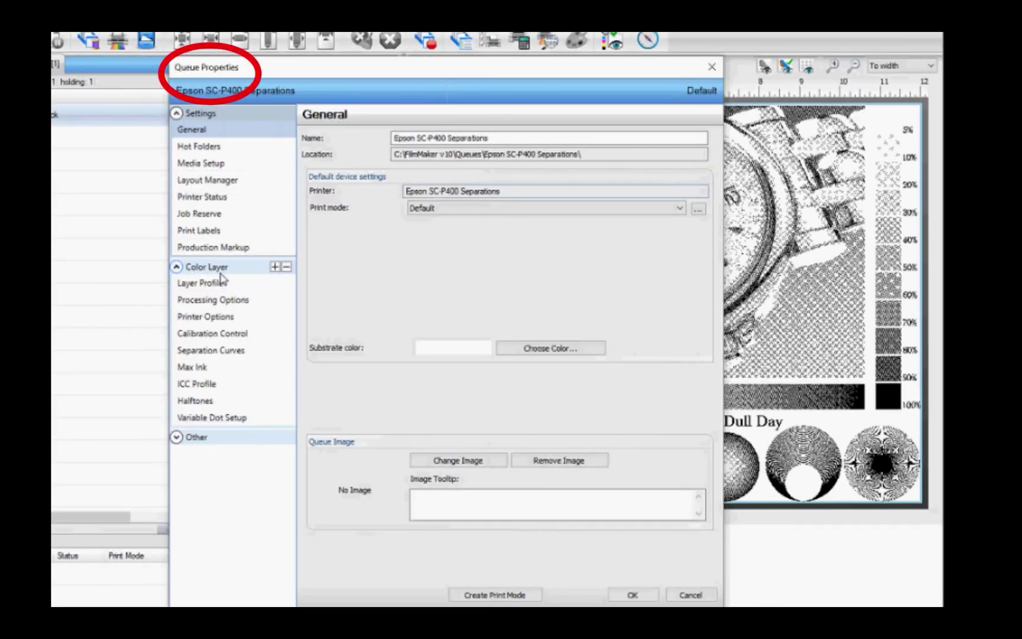